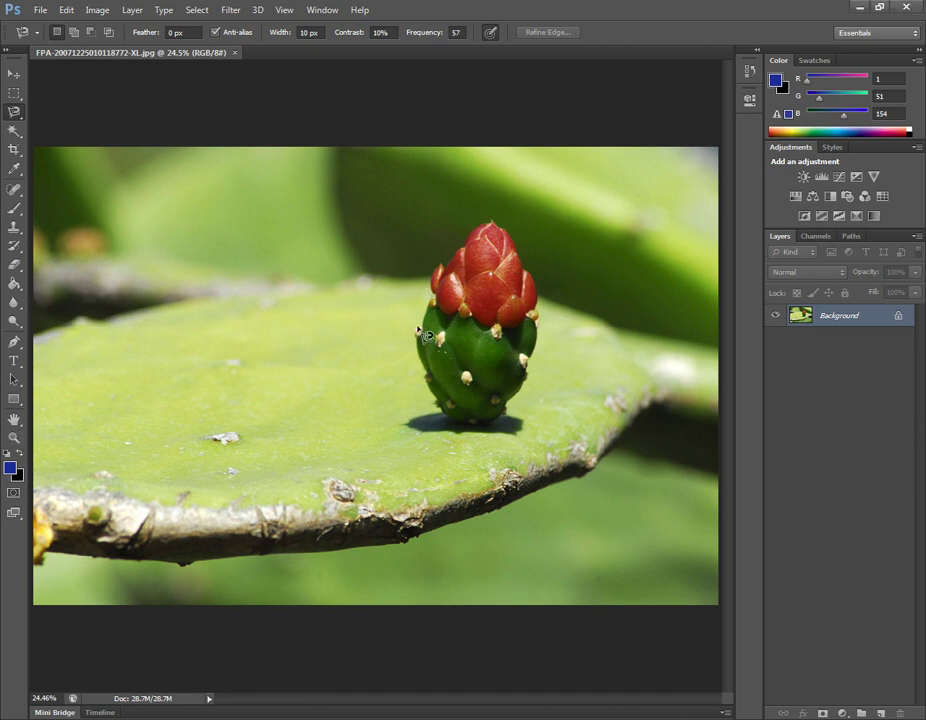
Step: Drag a Zoom rectangle around the cactus bud so it fills the view
click(14, 440)
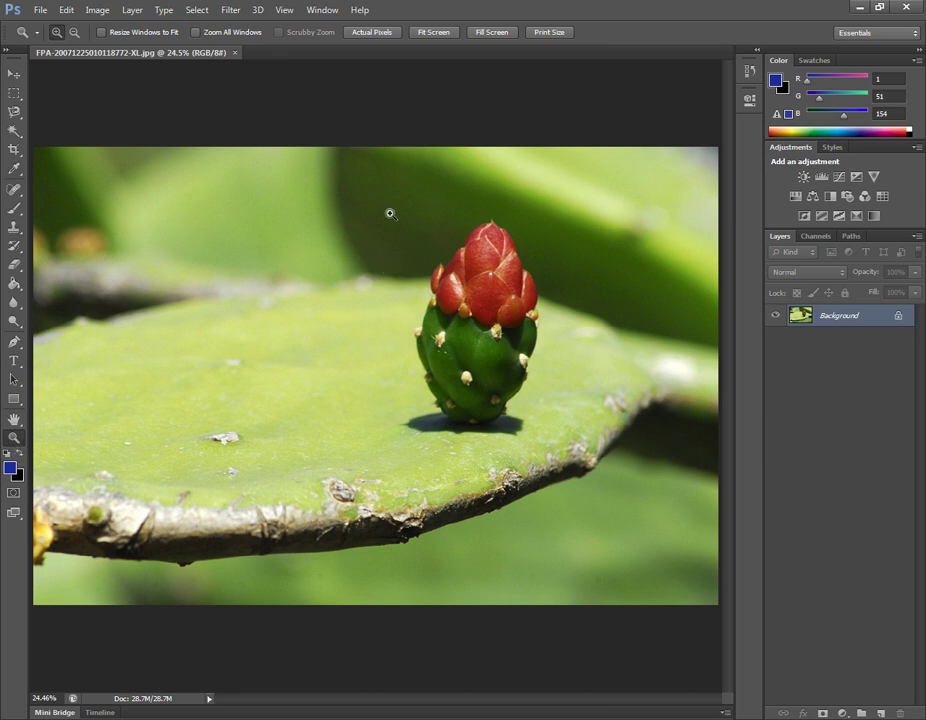
drag(380, 200, 565, 456)
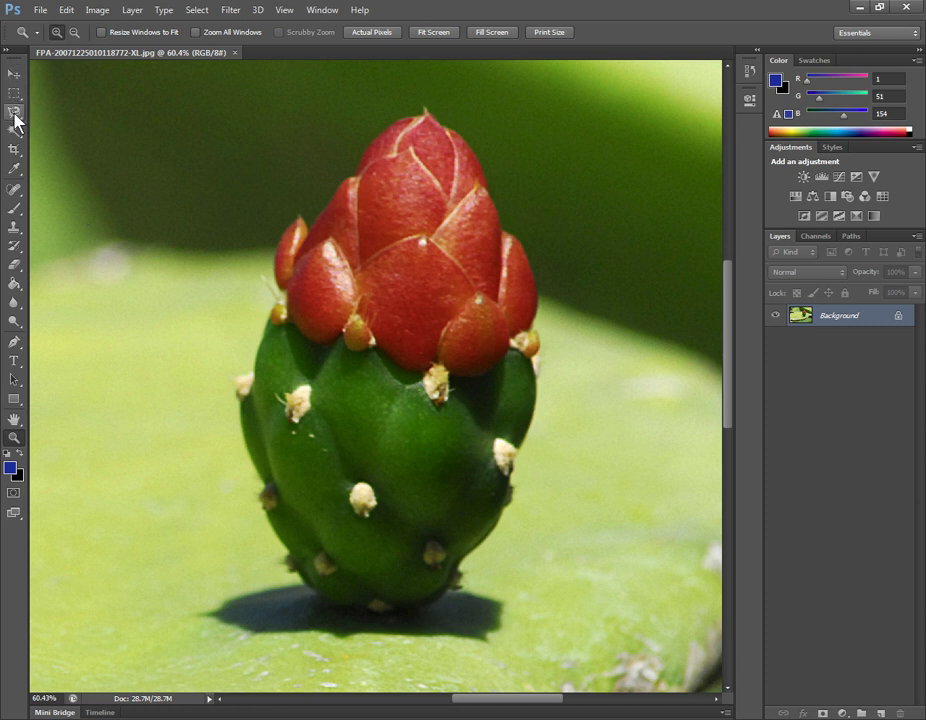
Step: Make the Magnetic Lasso the active tool, with Width 10 px, Contrast 10% and Frequency 57
click(15, 119)
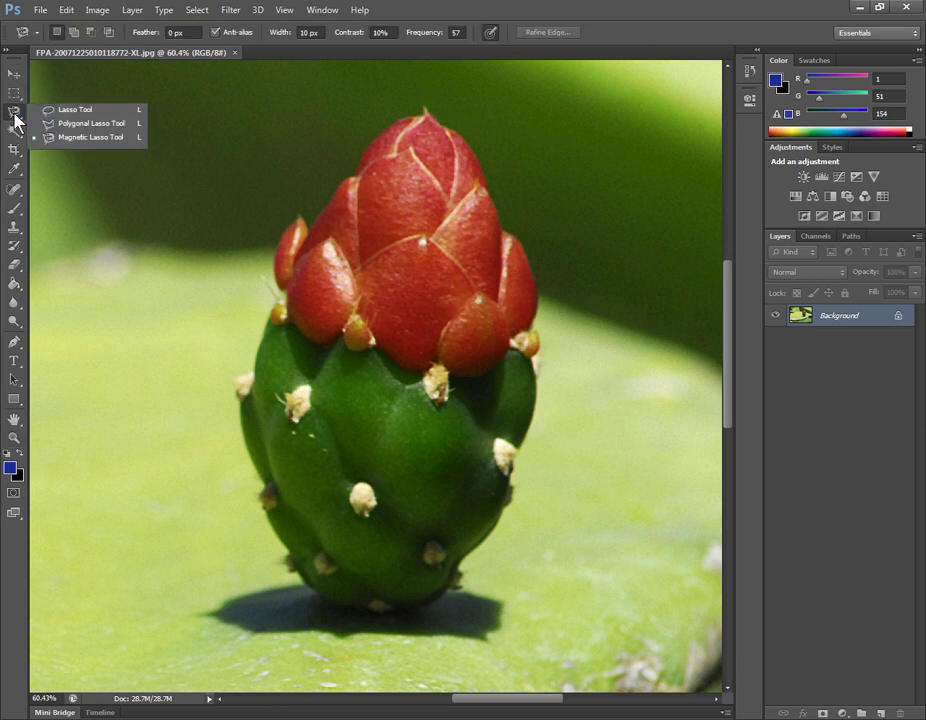
click(73, 138)
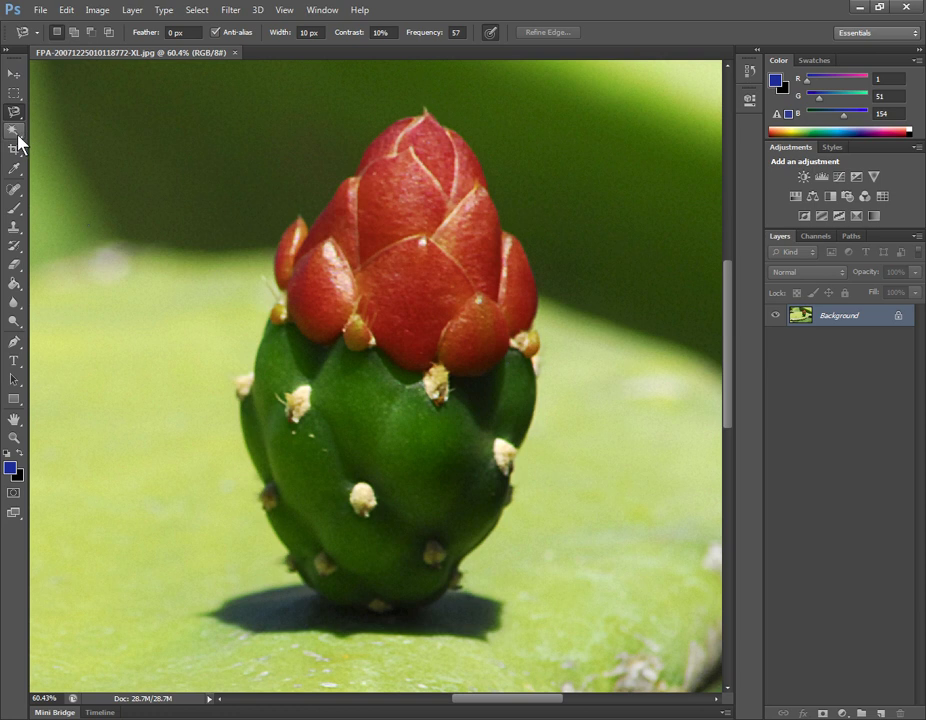
click(17, 133)
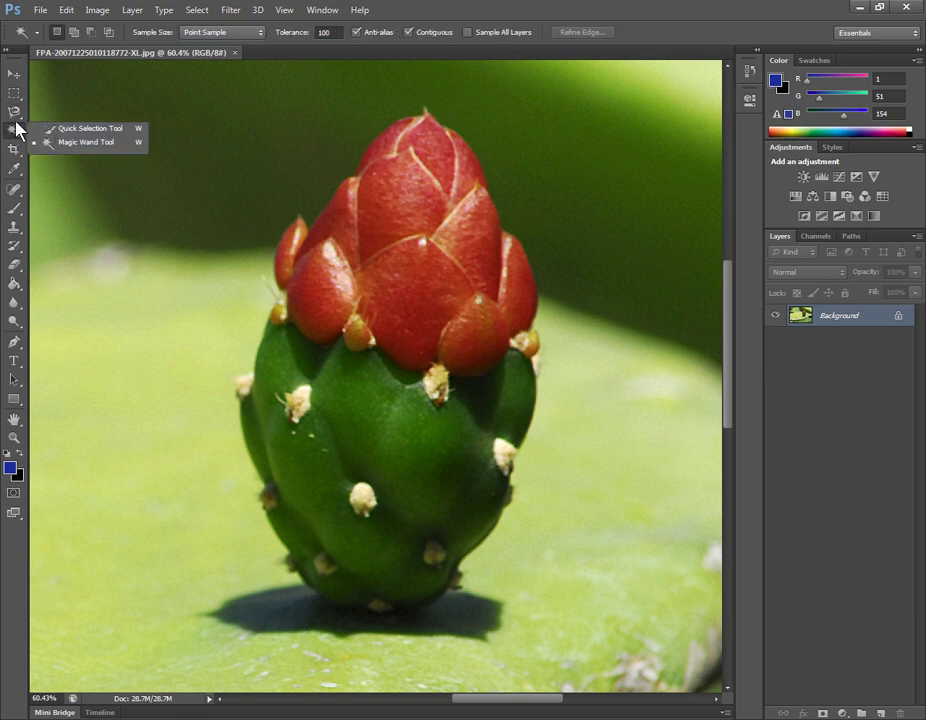
click(14, 112)
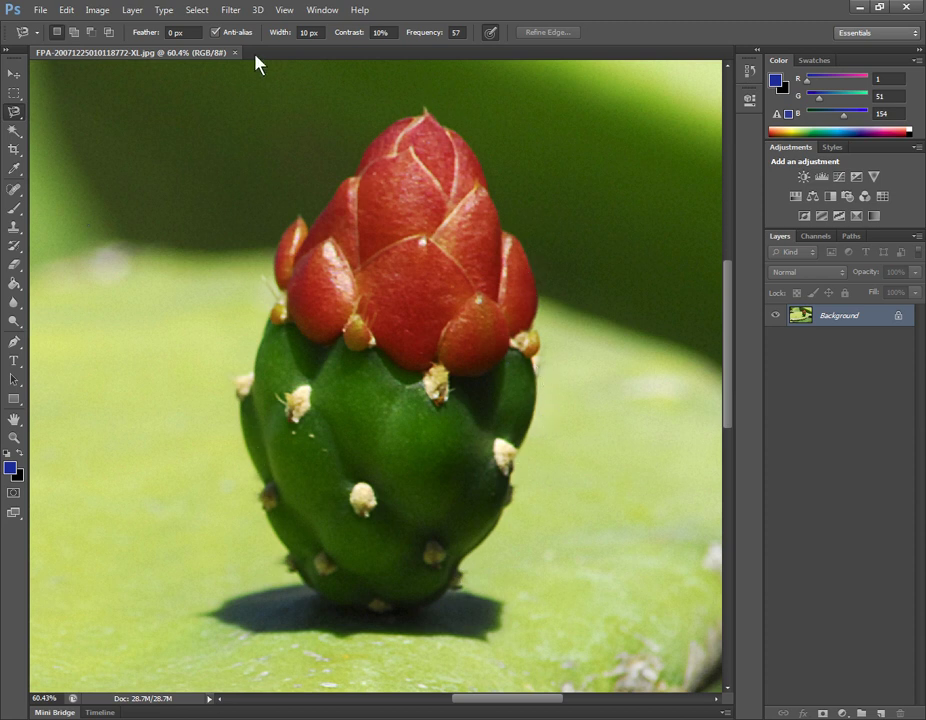
Step: Lower the Magnetic Lasso Frequency to 20 and toggle the tablet-pressure width option
click(381, 33)
click(452, 32)
key(Return)
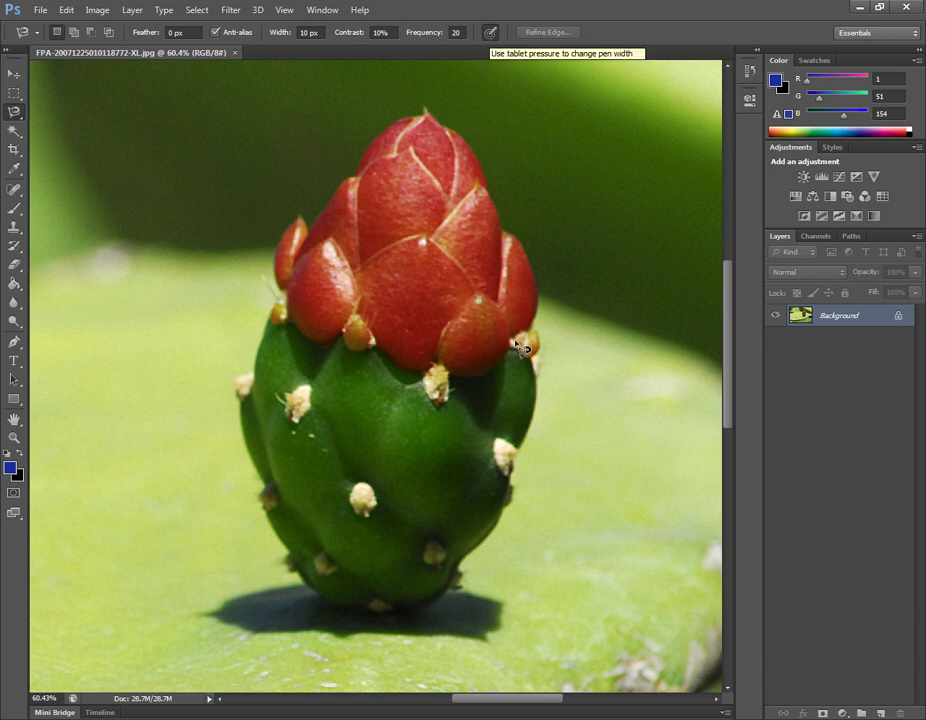
click(490, 34)
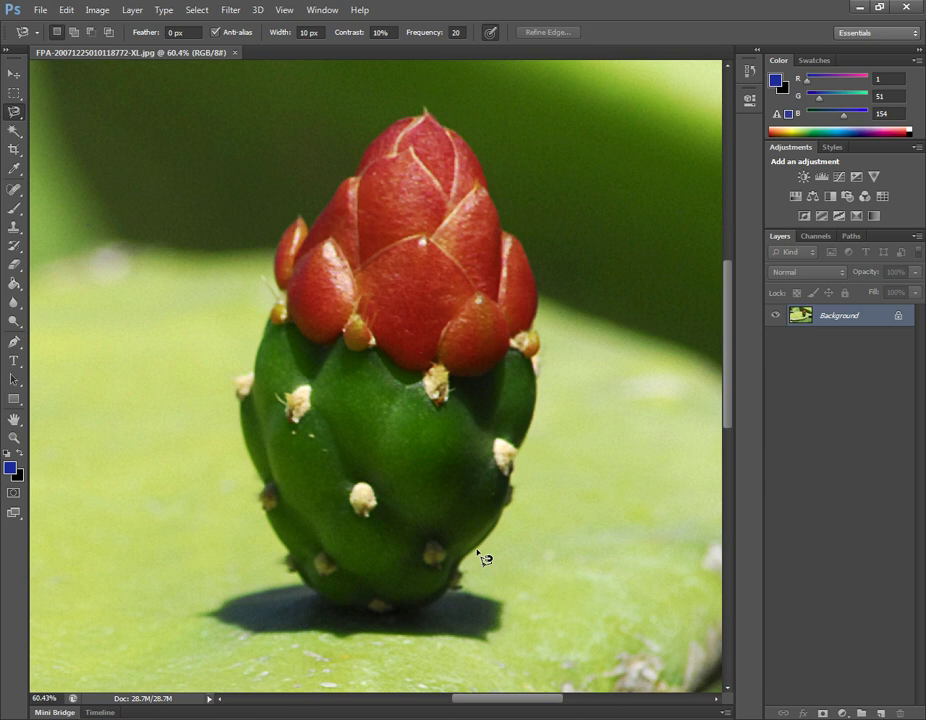
Step: Start the Magnetic Lasso at the bud's base and trace up its right edge over the red top
click(477, 549)
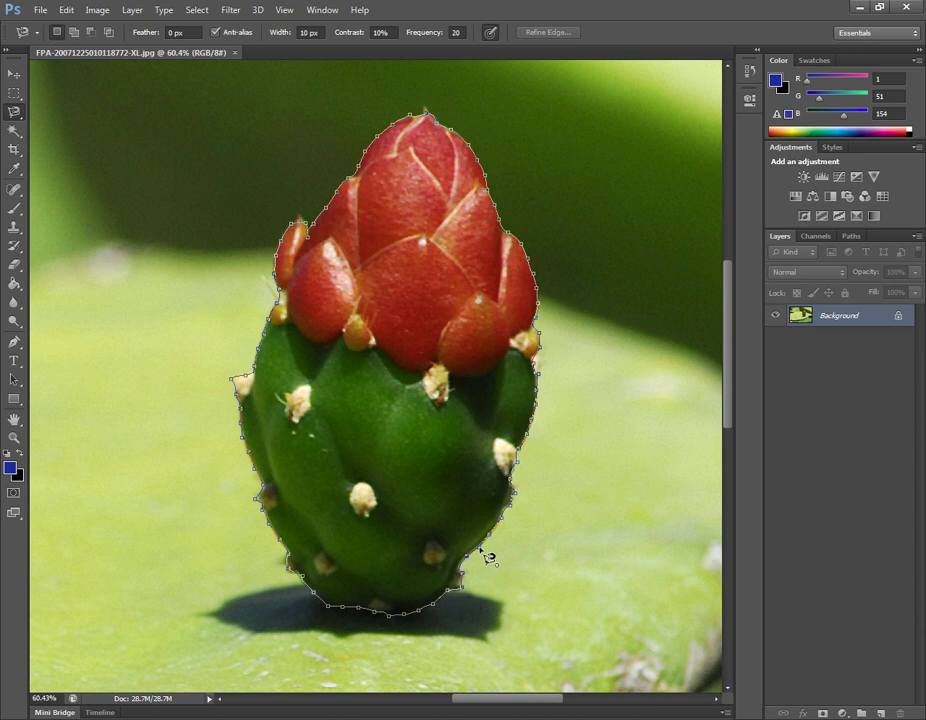
Step: Trace down the bud's left side and close the lasso at its starting point
click(488, 558)
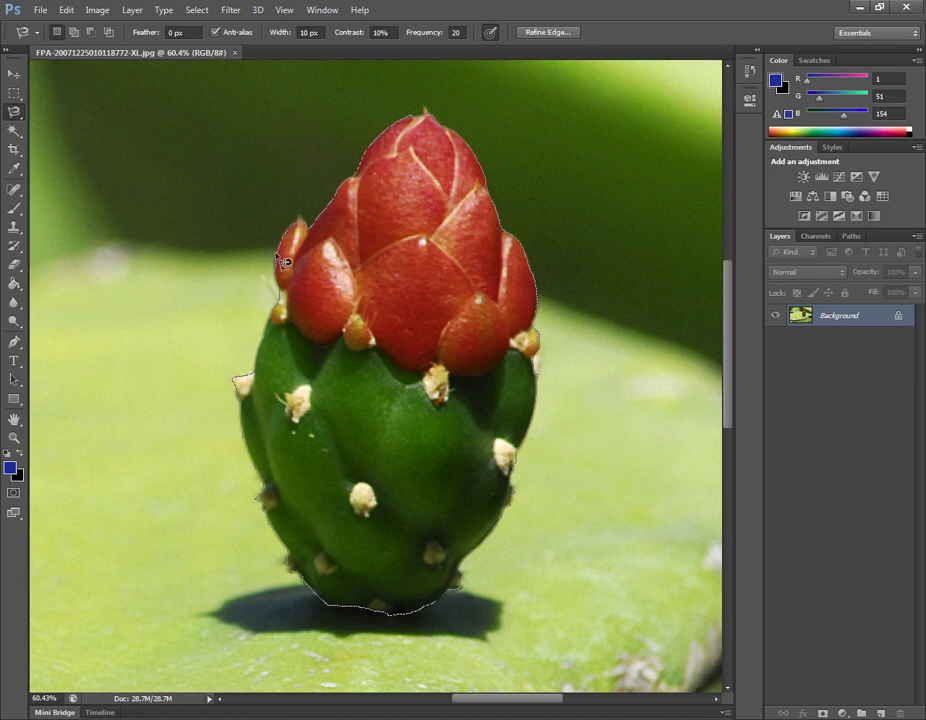
Step: Check the closed bud selection and select the Zoom tool
click(15, 439)
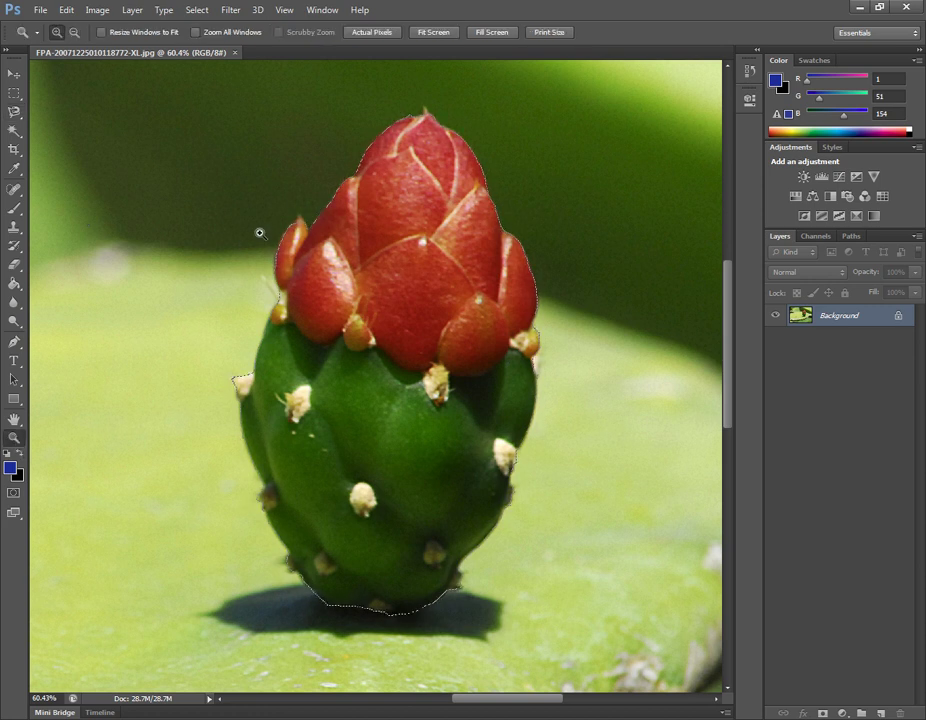
Step: Magnify the upper-left petal tip left outside the selection and show the lasso tool choices
drag(274, 188, 333, 256)
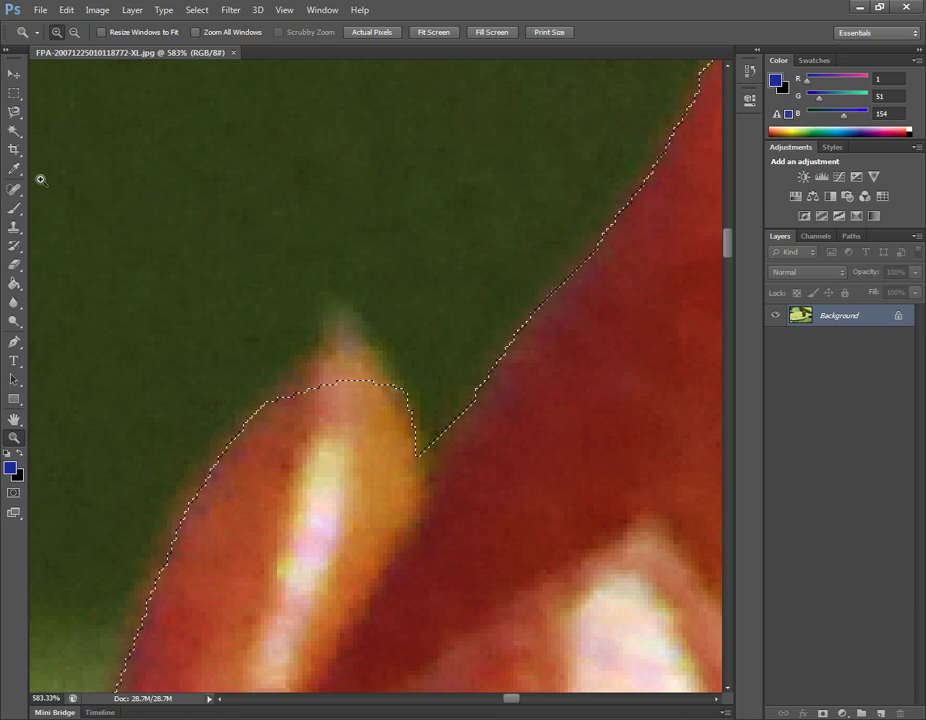
click(14, 116)
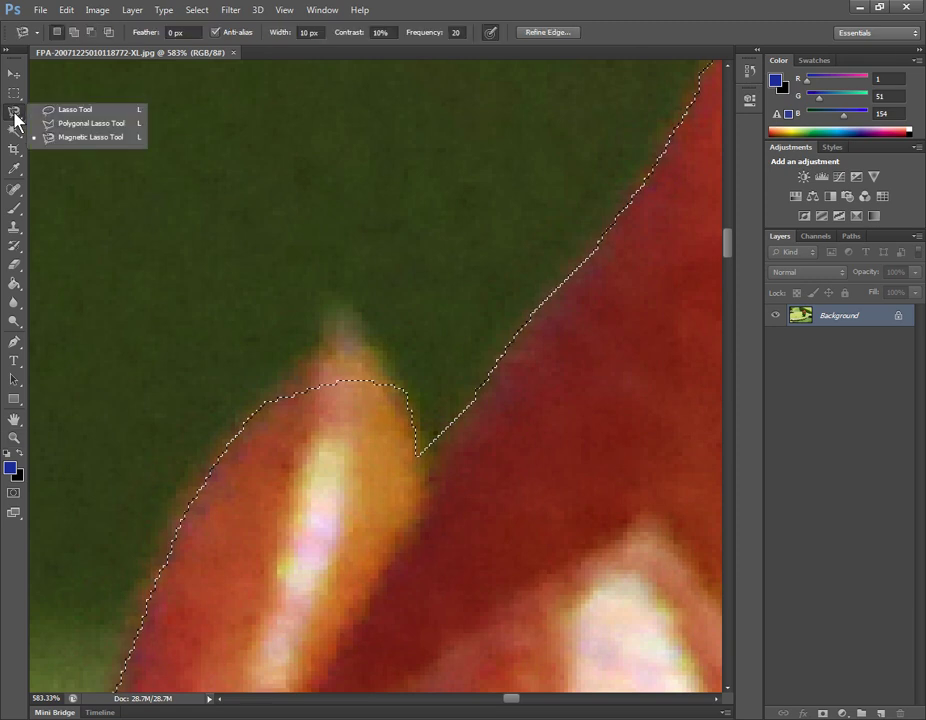
Step: With the Polygonal Lasso in add mode, outline the petal tip's left side up to its top
click(73, 125)
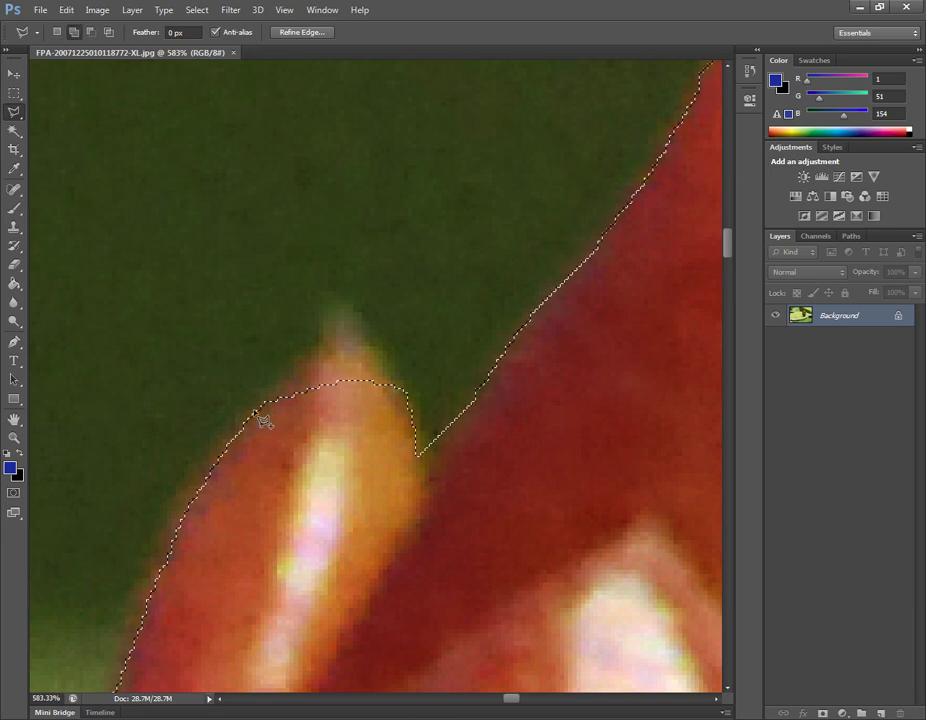
key(shift)
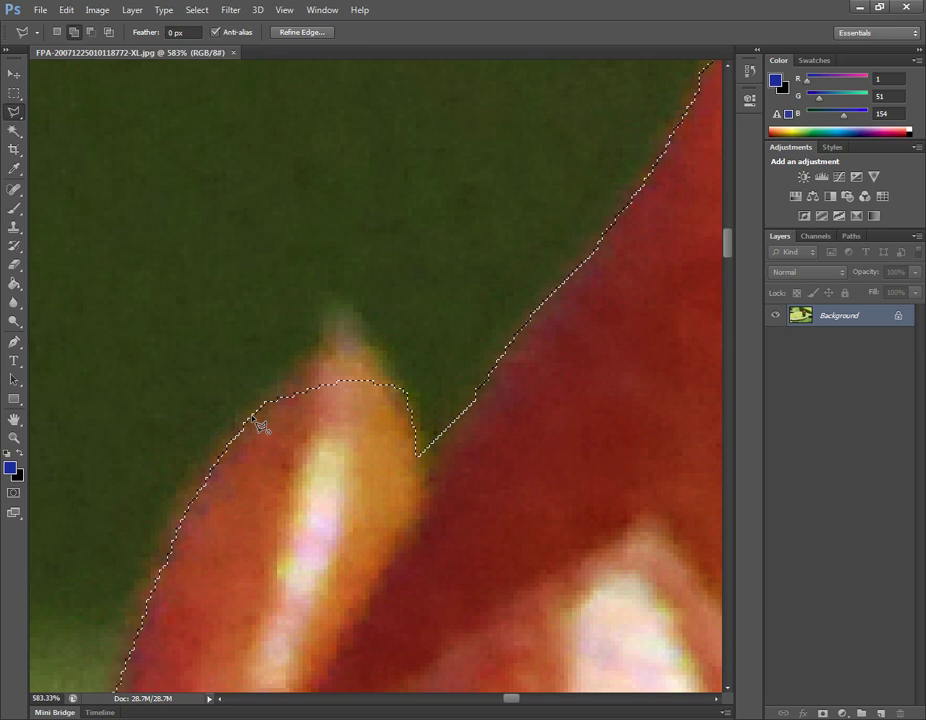
click(260, 418)
click(291, 367)
click(318, 339)
click(320, 291)
Step: Outline the tip's right side and close the shape to merge it into the selection
click(338, 293)
click(368, 315)
click(393, 346)
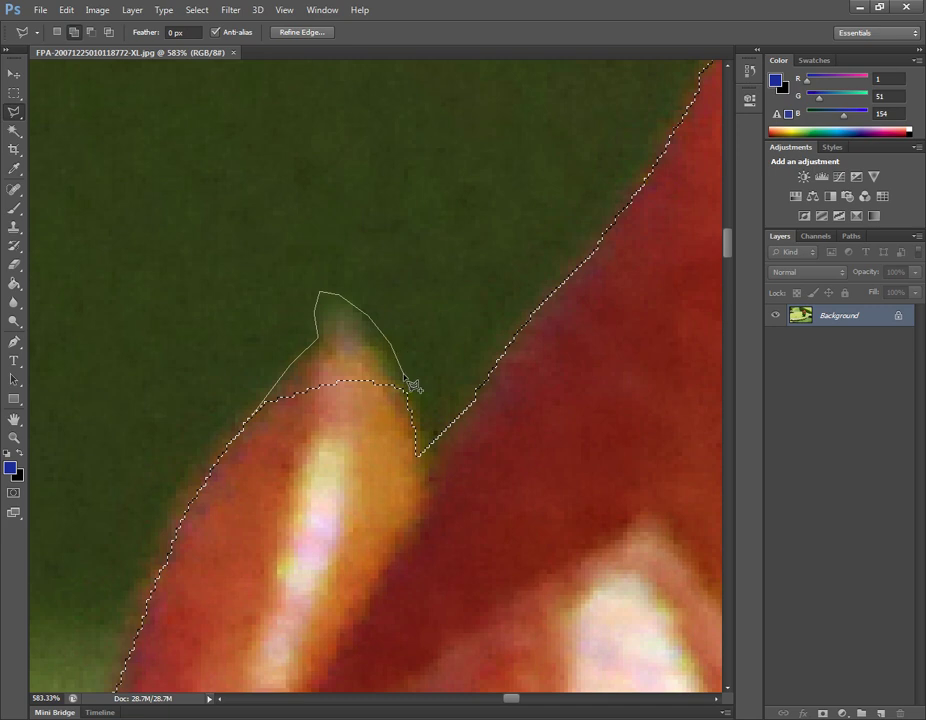
click(405, 379)
click(412, 420)
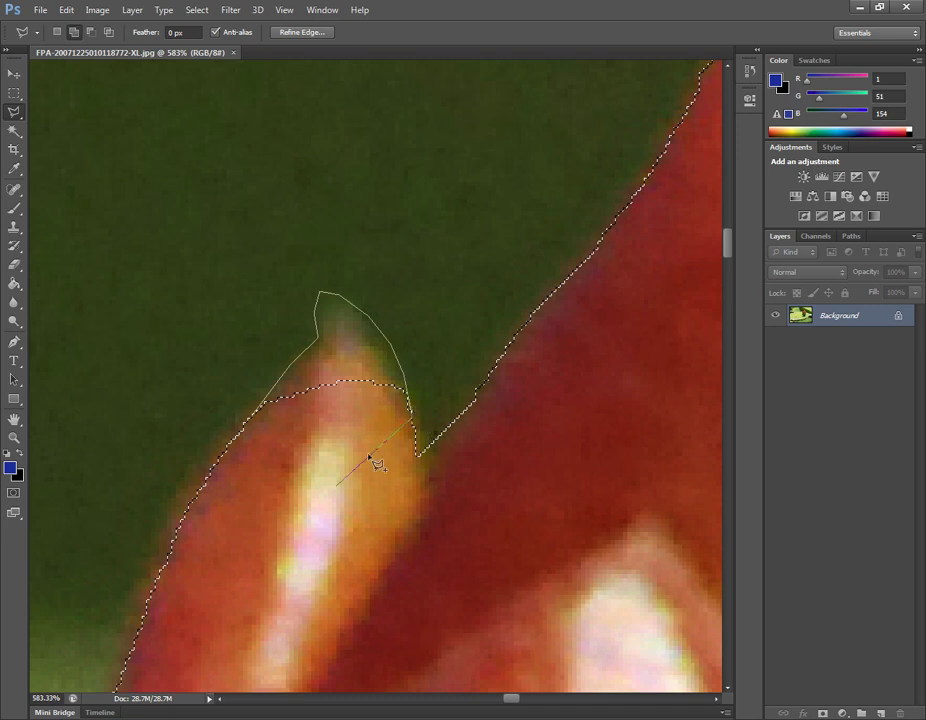
click(318, 456)
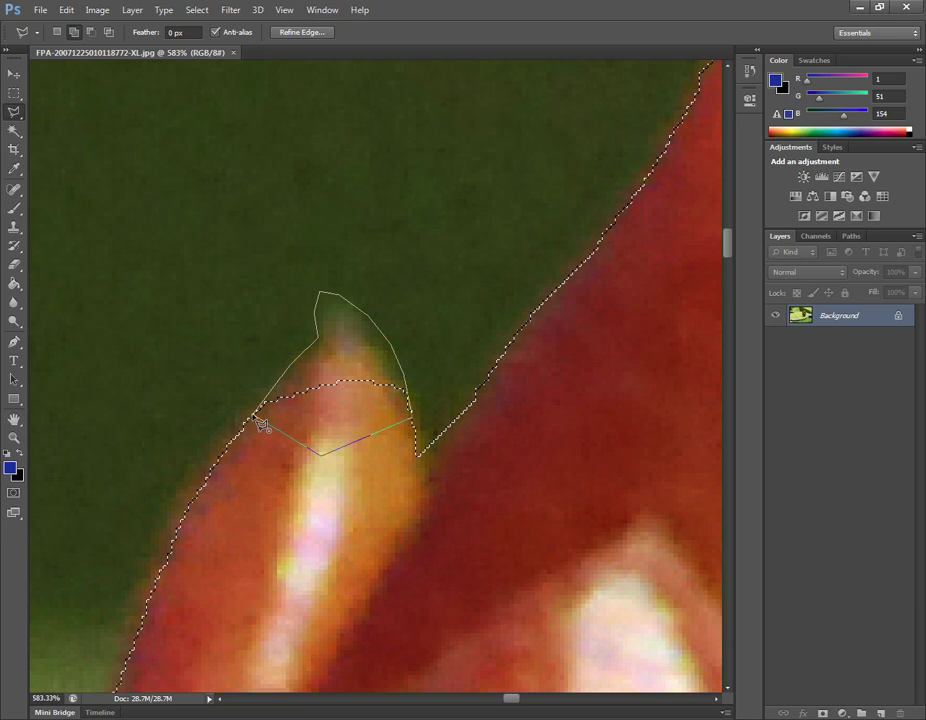
click(257, 420)
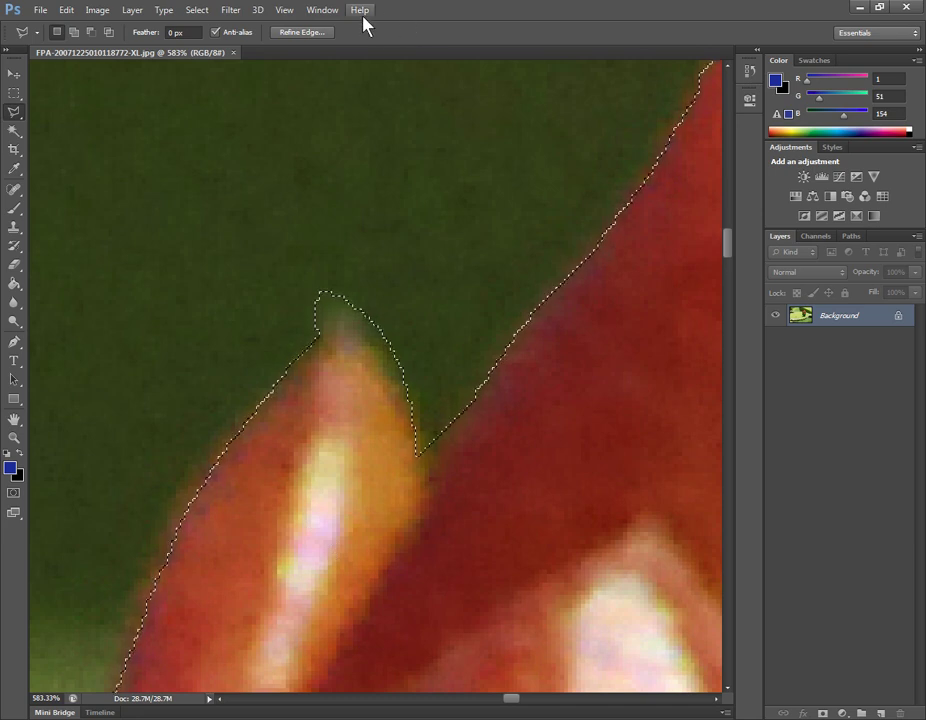
Step: Fit the whole photo on screen with View > Fit on Screen, keeping the bud selection
click(287, 12)
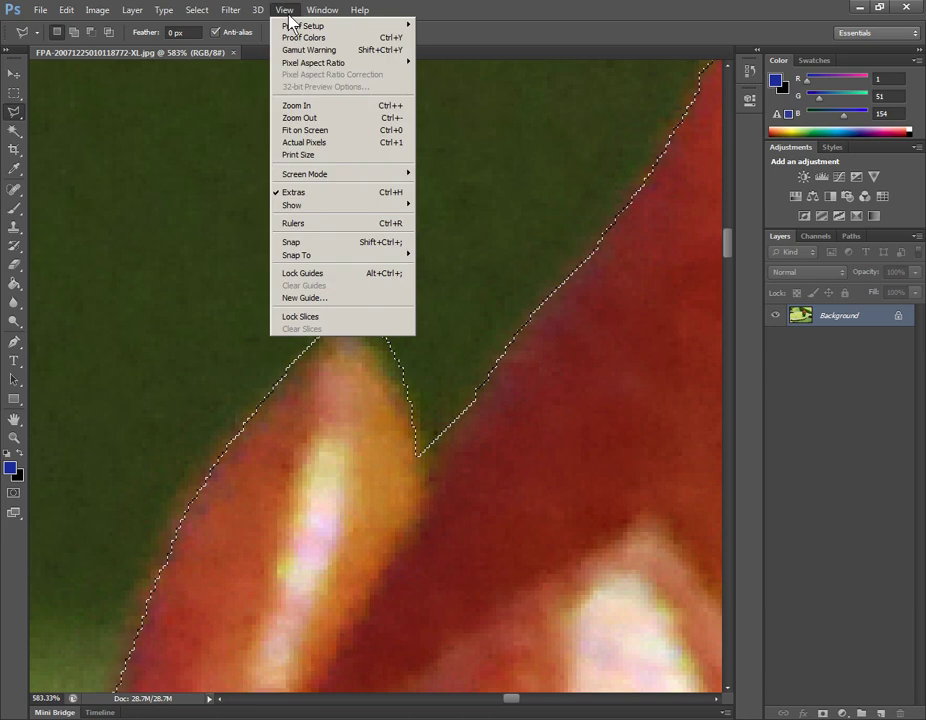
click(300, 131)
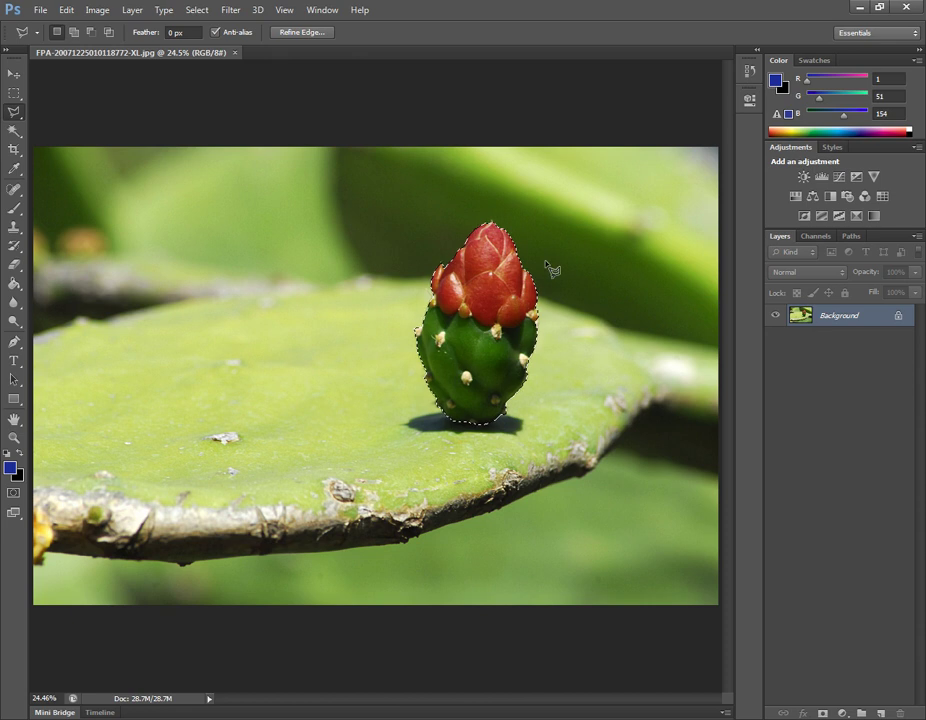
click(14, 439)
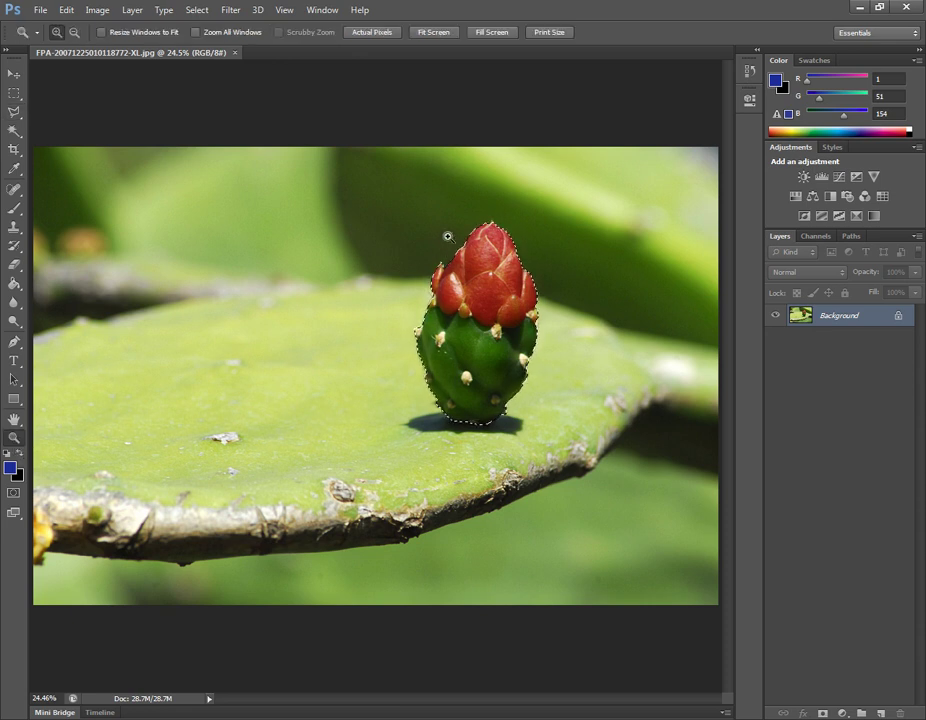
Step: Zoom in on the second pale bud tip and set the Polygonal Lasso to add to the selection
drag(473, 207, 508, 236)
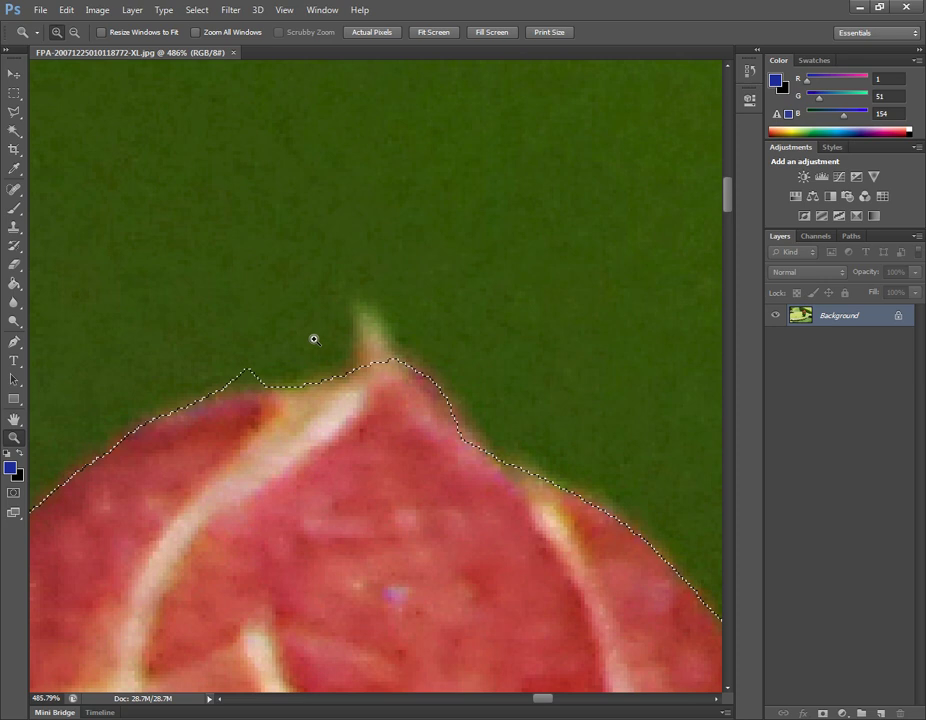
click(15, 113)
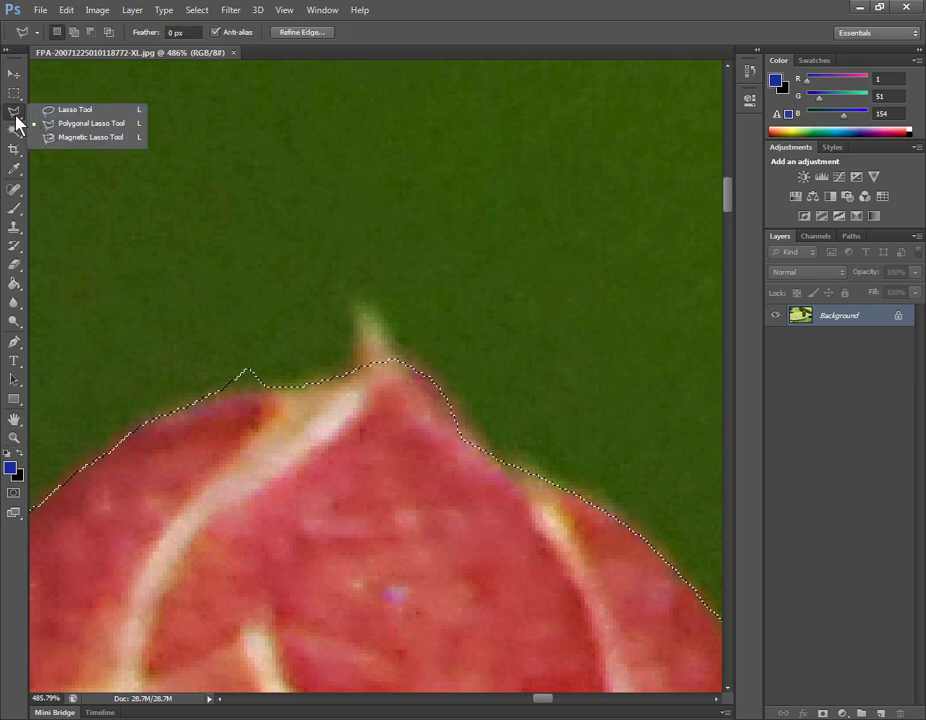
click(74, 126)
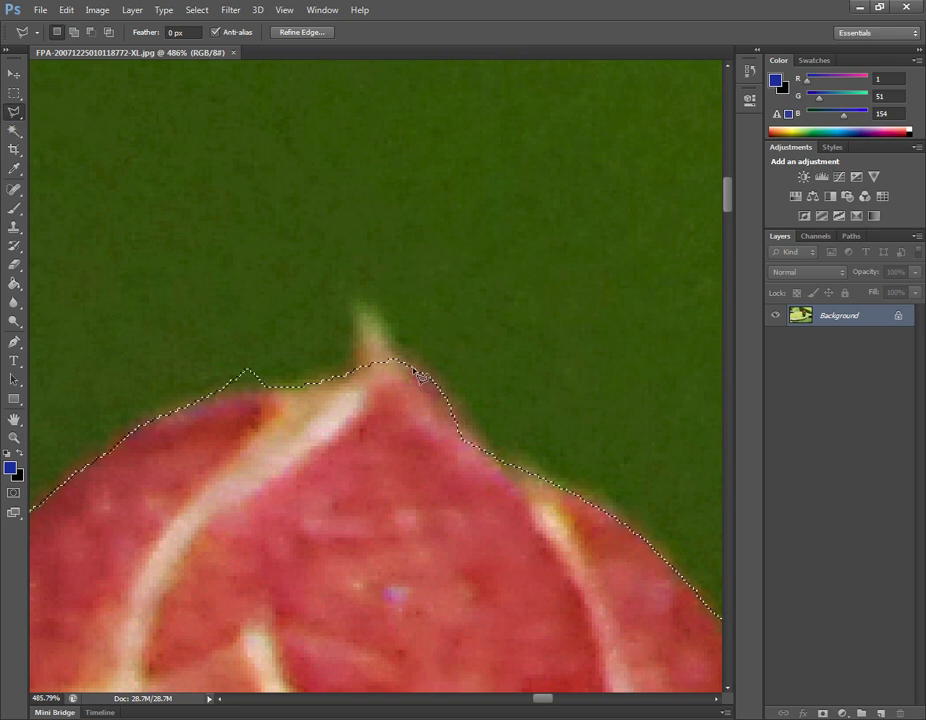
key(shift)
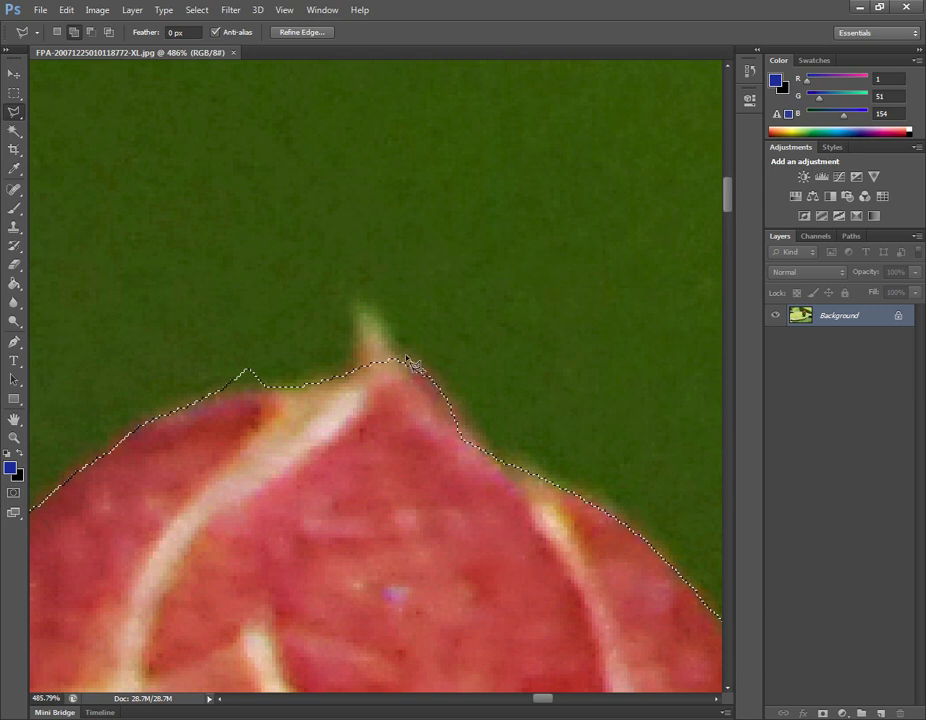
Step: Add the pointed green tip above the red bud to the selection with a polygonal outline
click(412, 366)
click(366, 304)
click(349, 300)
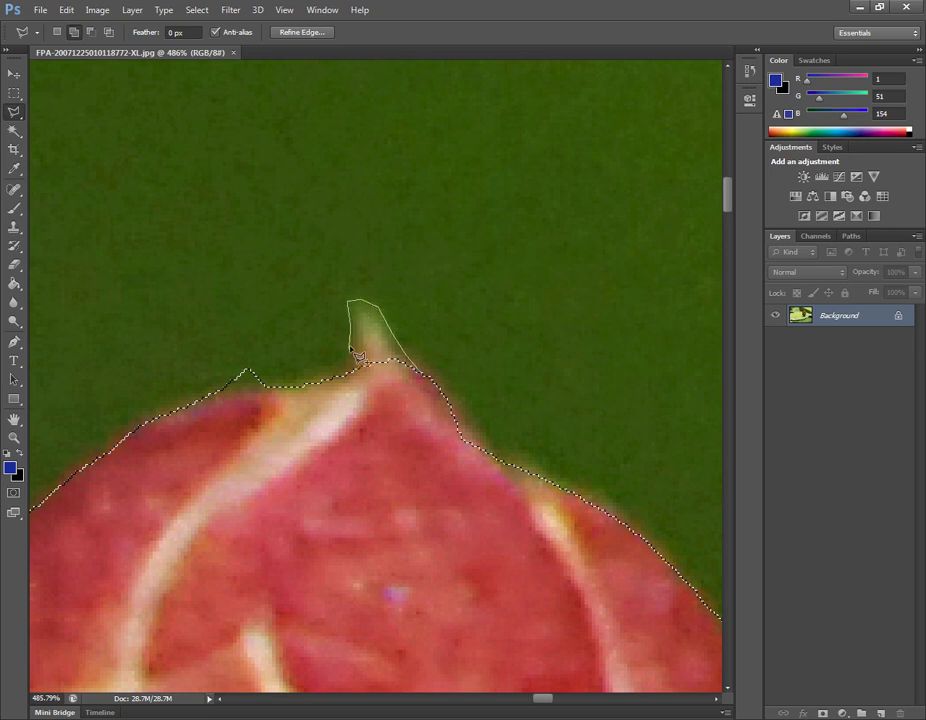
click(312, 385)
click(342, 456)
click(430, 451)
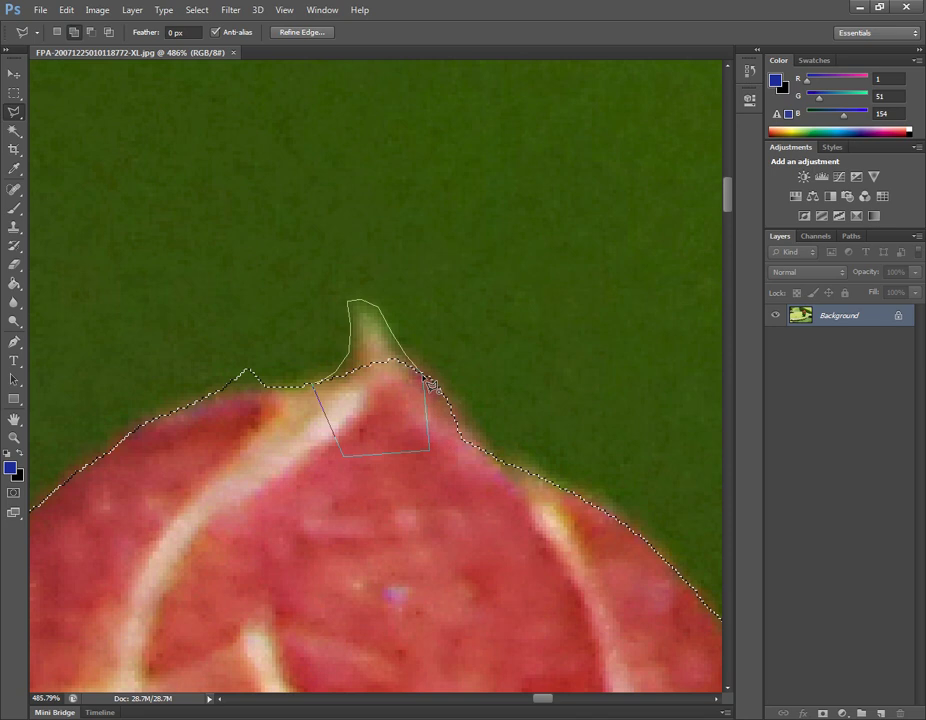
click(432, 385)
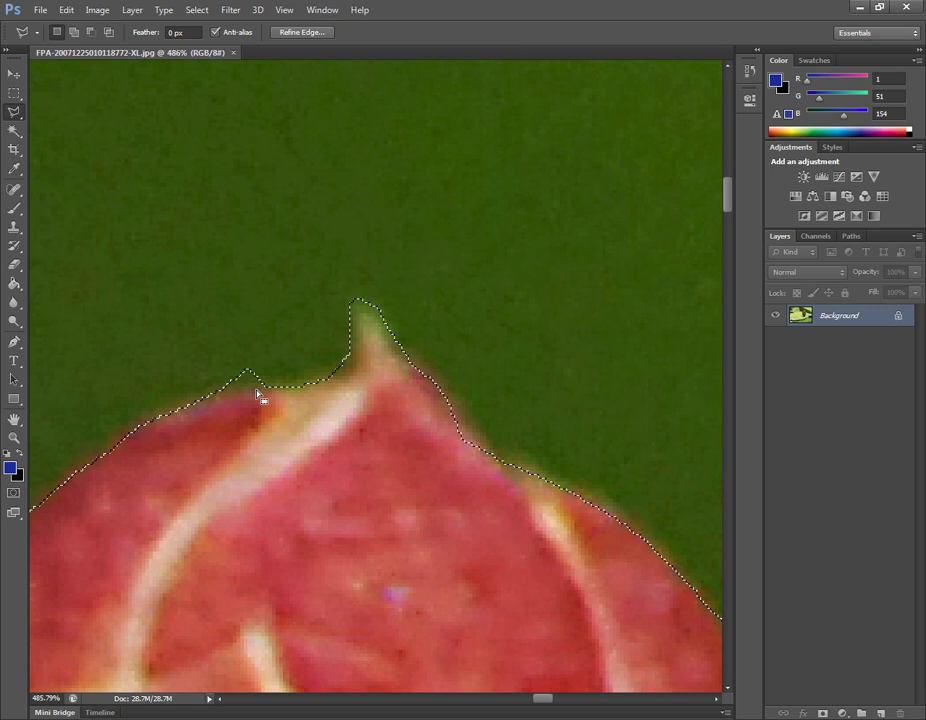
Step: Subtract the small background notch left of the green tip from the selection
key(alt)
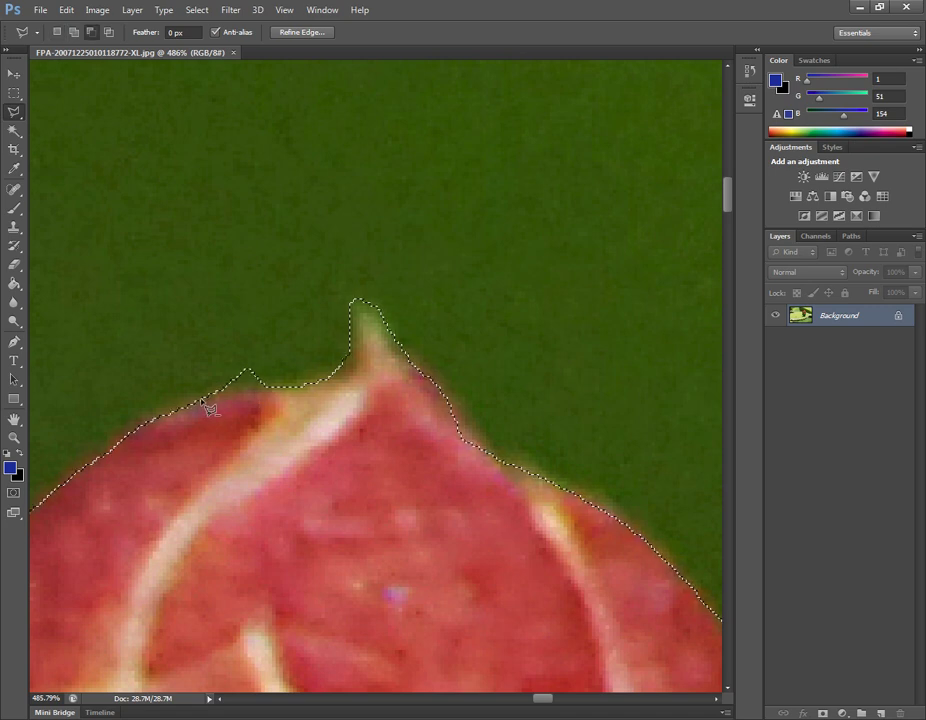
mouse_move(221, 391)
mouse_down()
mouse_move(285, 392)
mouse_move(281, 341)
mouse_move(210, 336)
mouse_move(190, 377)
mouse_move(221, 391)
mouse_move(198, 401)
mouse_up()
drag(200, 401, 201, 401)
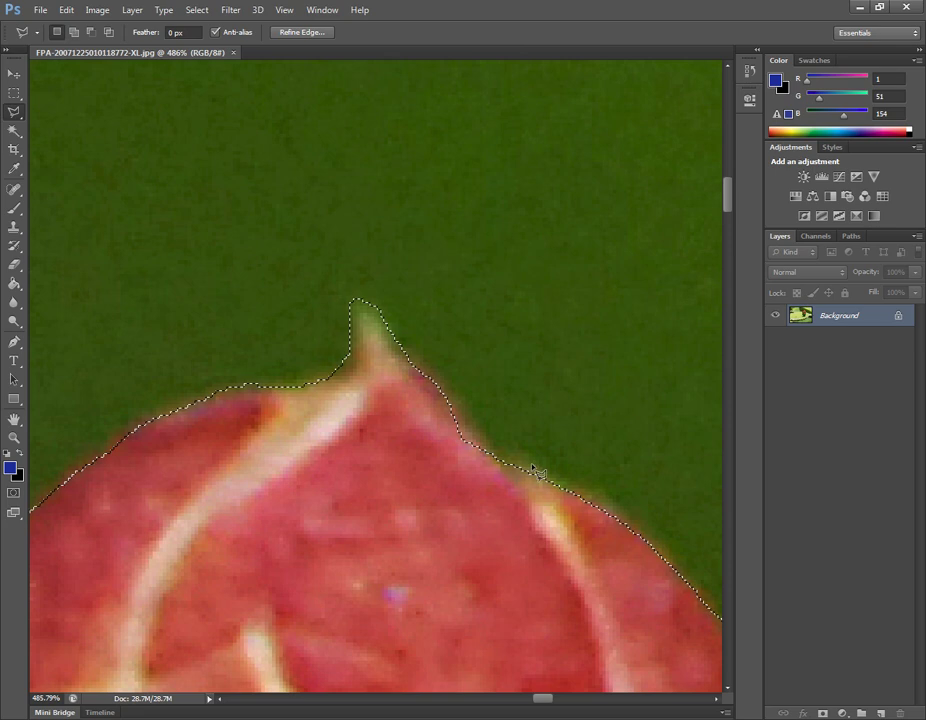
Step: Add the strip along the green tip's right slope down to the bud's shoulder to the selection
key(shift)
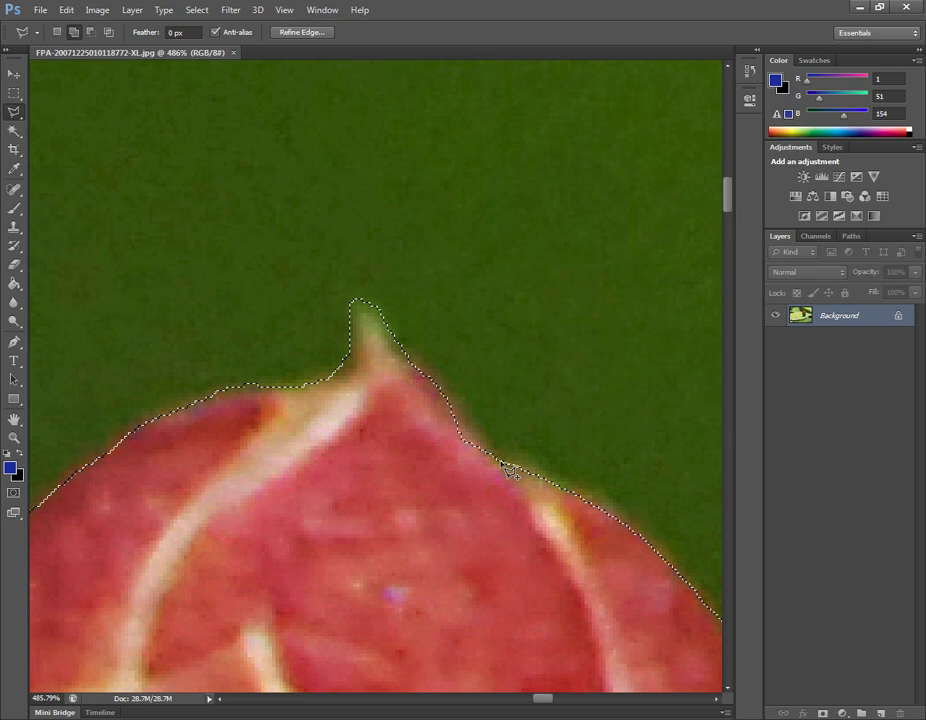
click(500, 461)
click(384, 340)
click(435, 455)
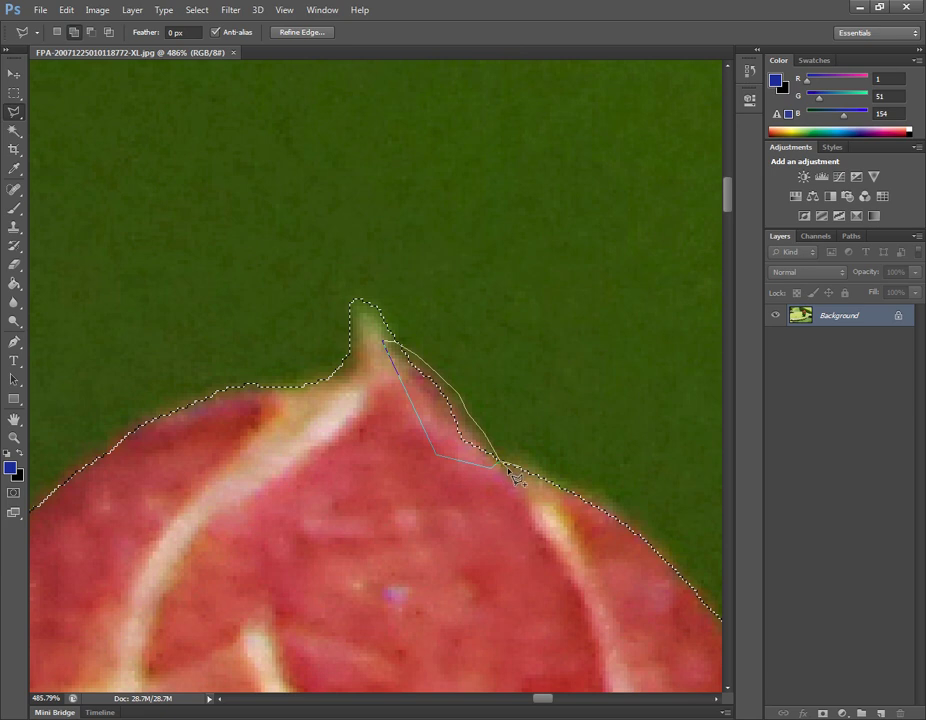
click(506, 468)
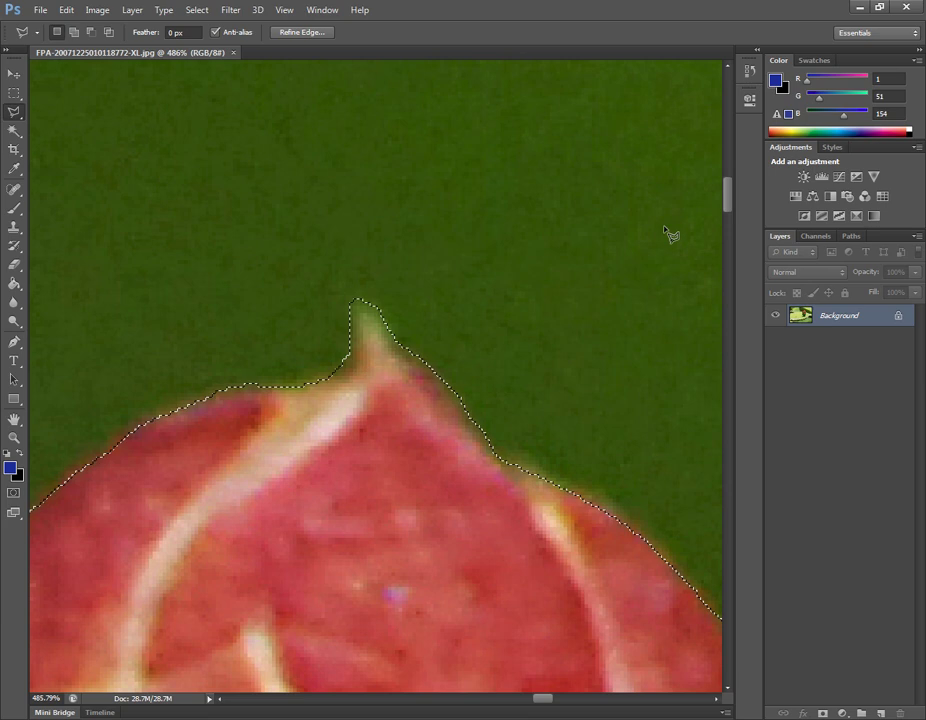
Step: Fit the image on screen, then zoom in on the selected bud and its shadow
click(286, 14)
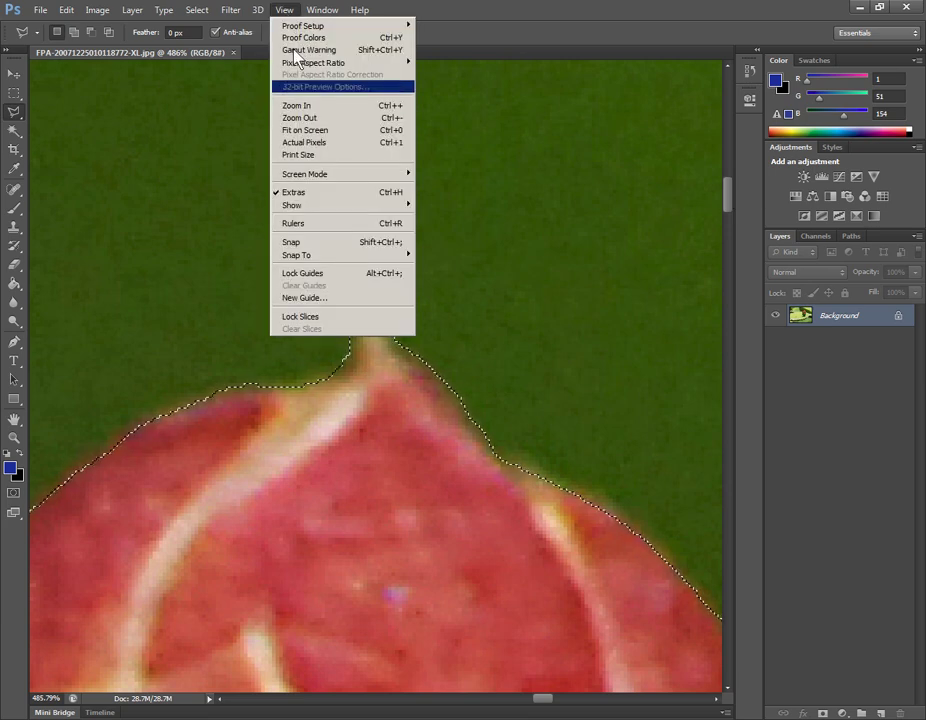
click(305, 130)
click(15, 438)
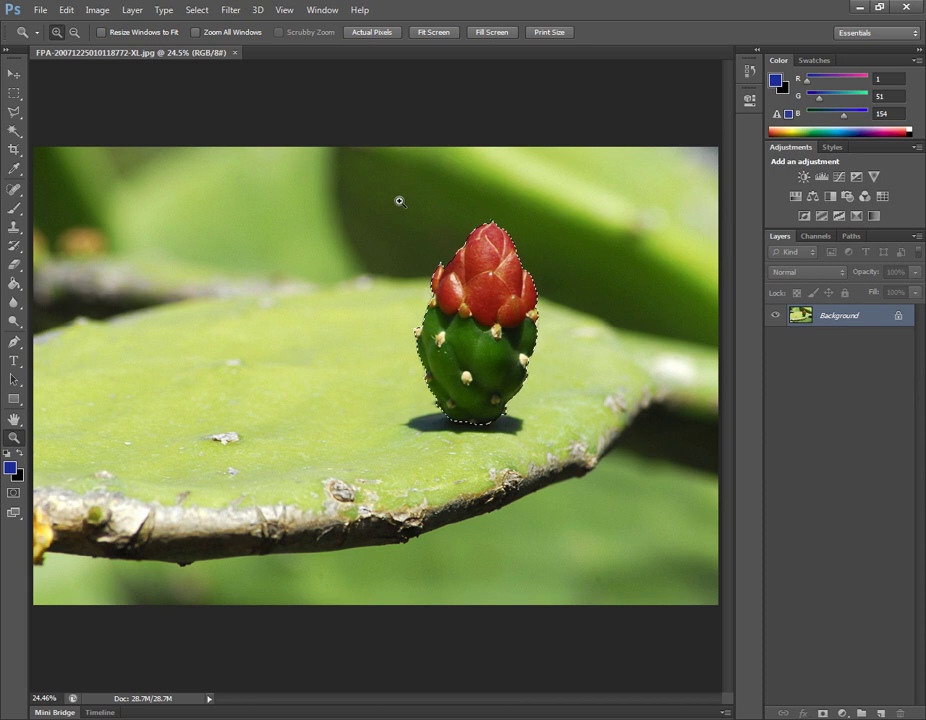
drag(395, 200, 544, 440)
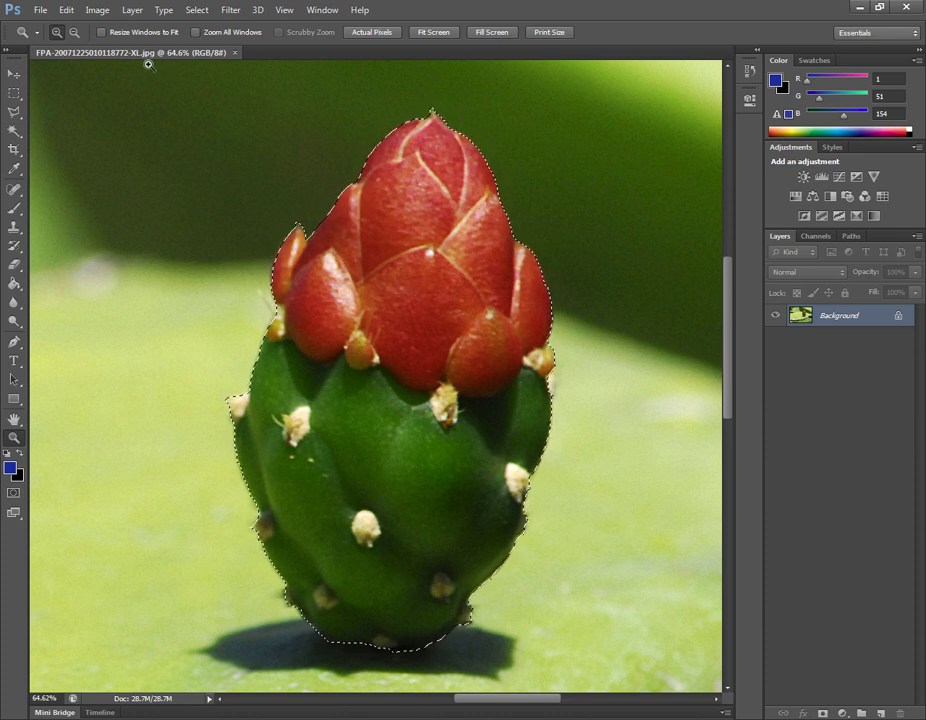
Step: Copy the selected cactus bud and paste it as Layer 1 above the Background
click(67, 11)
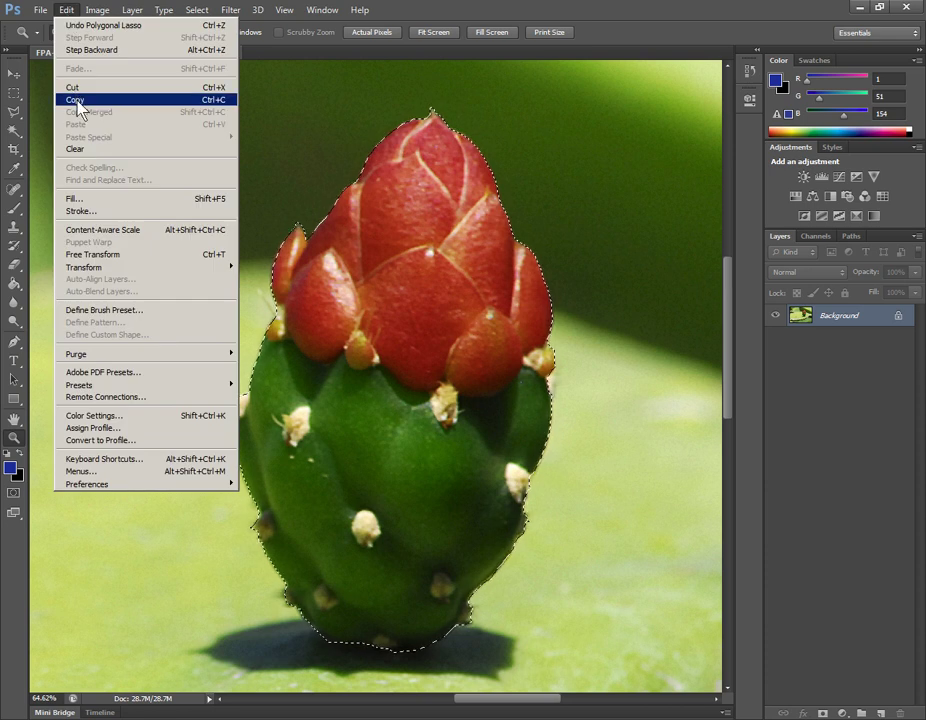
click(78, 101)
click(67, 11)
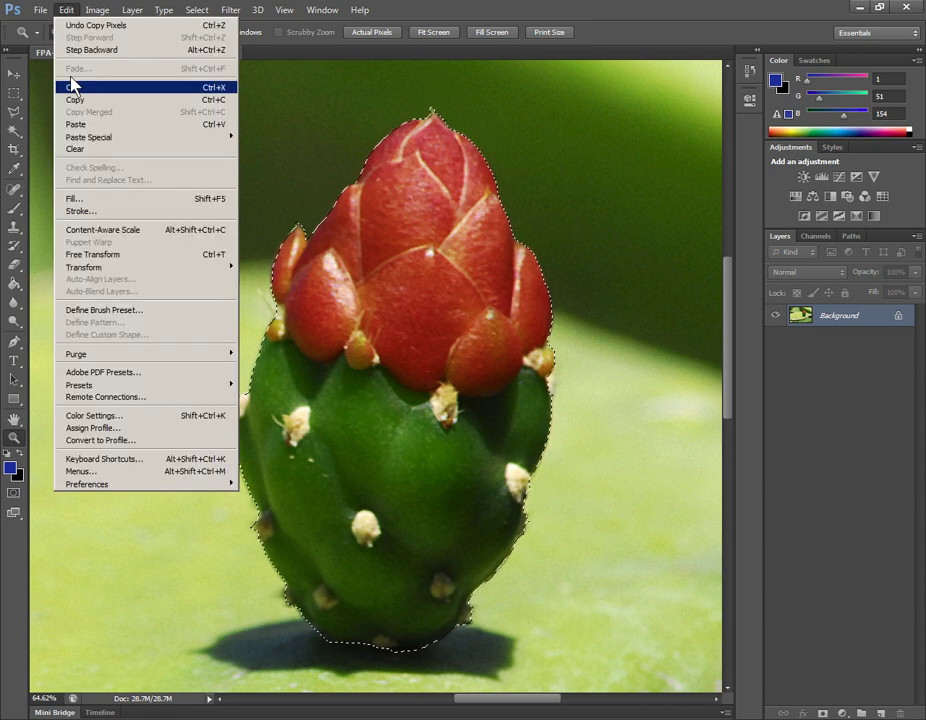
click(80, 127)
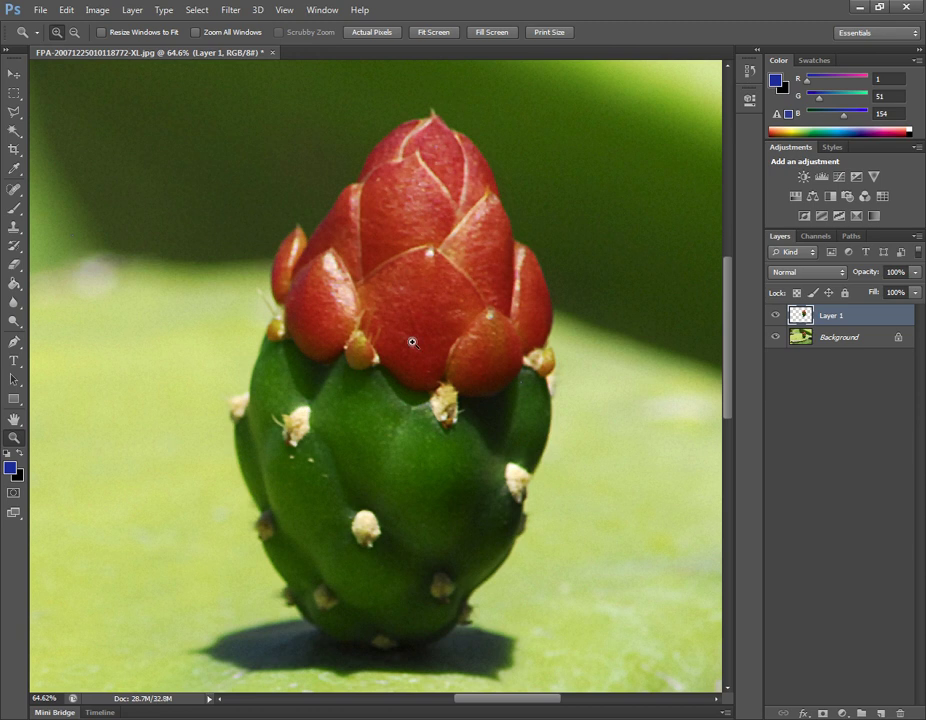
Step: Turn off the Background layer's visibility so the bud shows on transparency
click(776, 340)
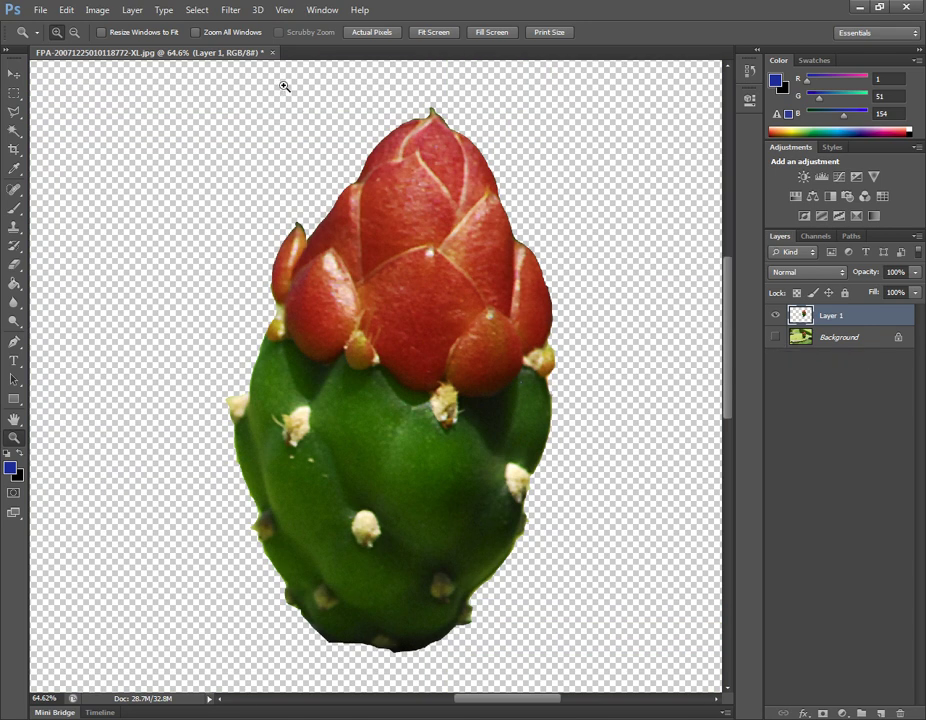